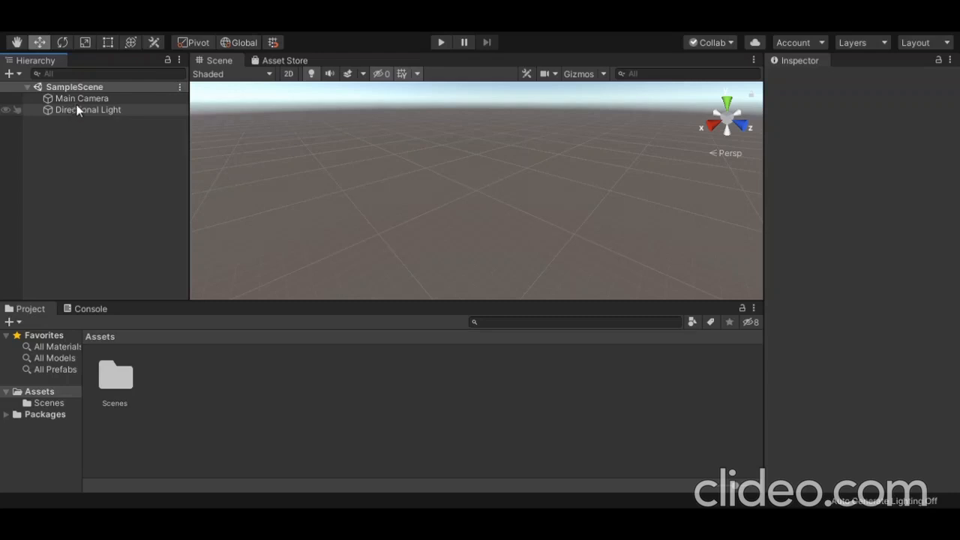
- Make the Directional Light a child of the Main Camera in the scene hierarchy
drag(80, 101, 61, 111)
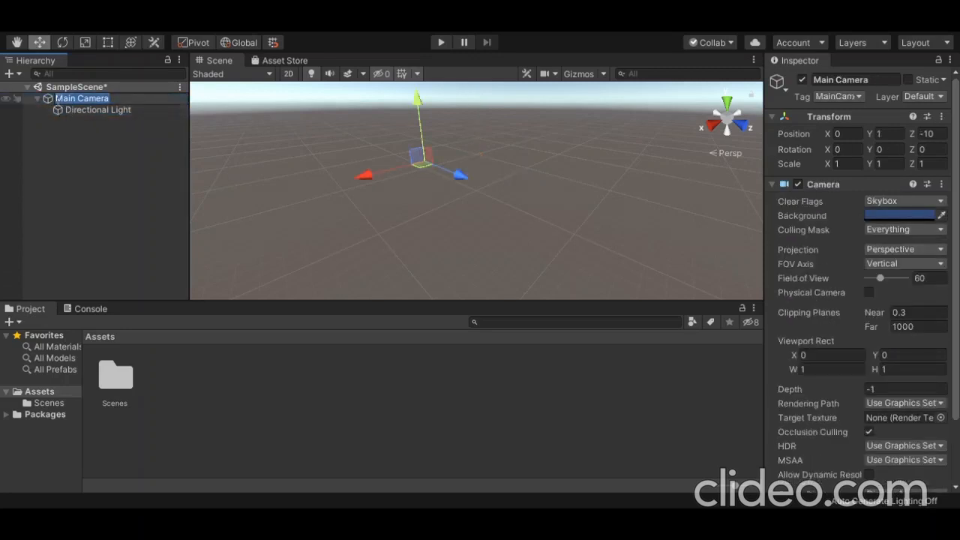
click(64, 129)
drag(57, 100, 61, 108)
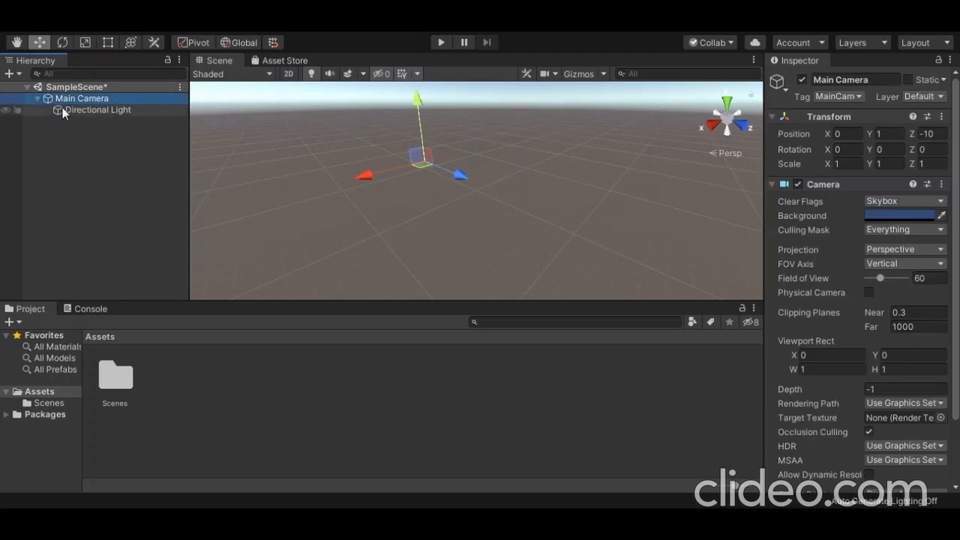
- Examine the component settings of the Main Camera and the Directional Light
click(61, 111)
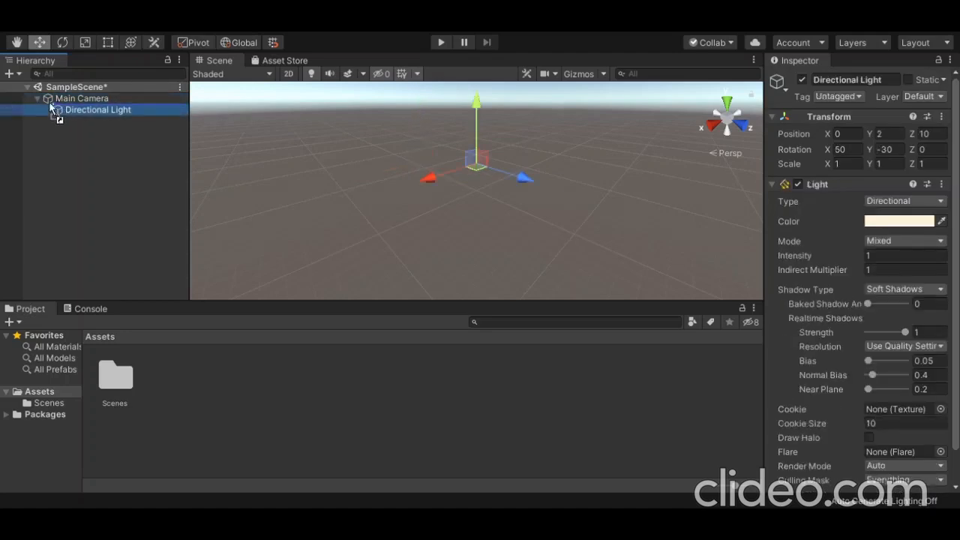
click(54, 100)
click(68, 110)
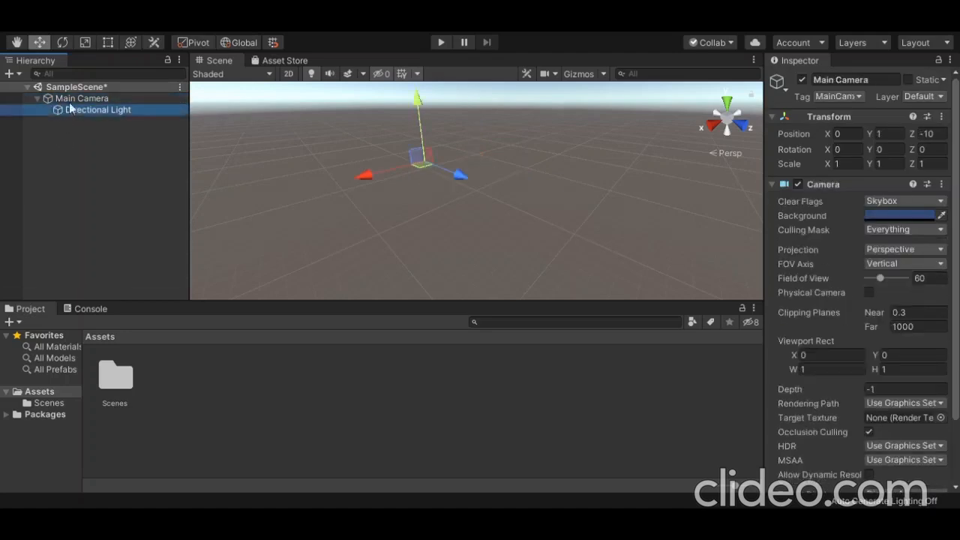
click(94, 105)
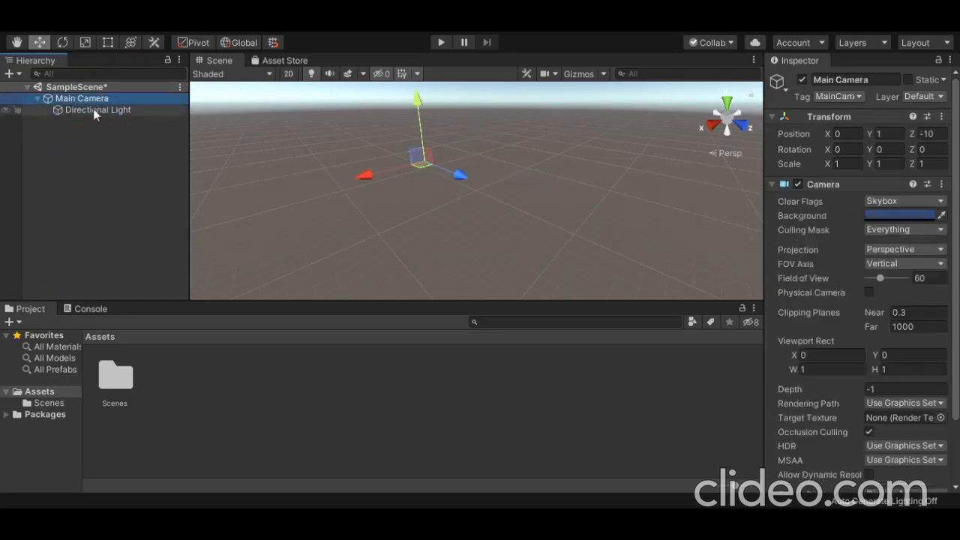
click(95, 113)
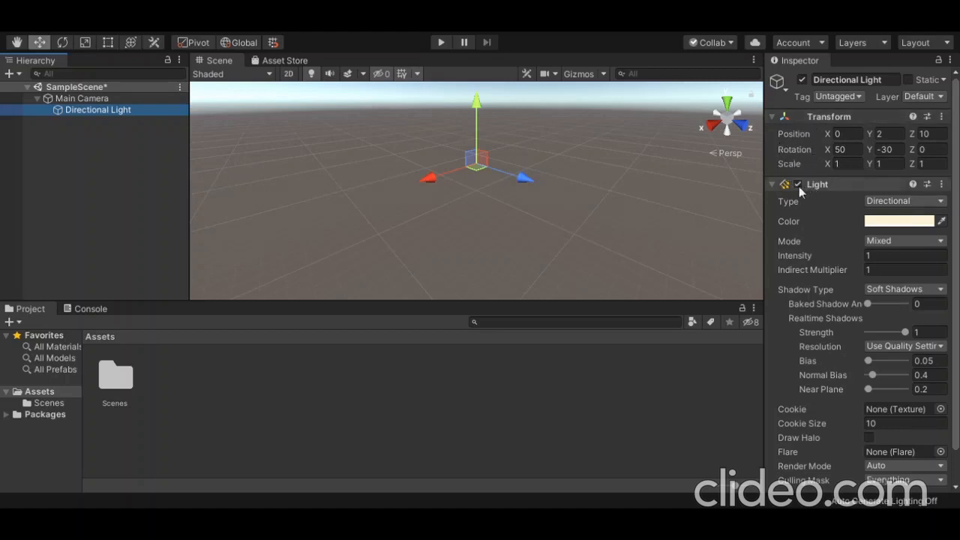
scroll(823, 252, down, 1)
scroll(846, 307, up, 1)
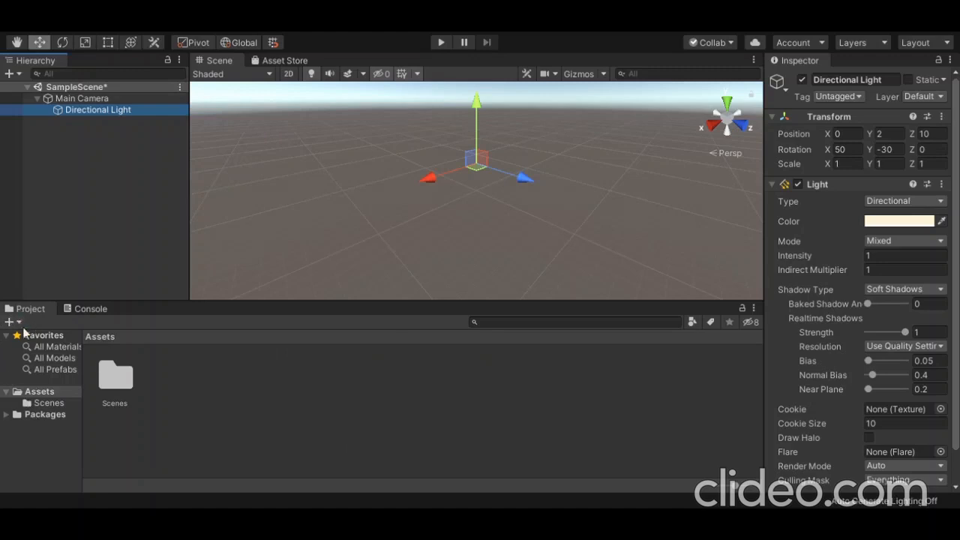
- Look inside the project's Scenes folder and return to the Assets folder
click(38, 403)
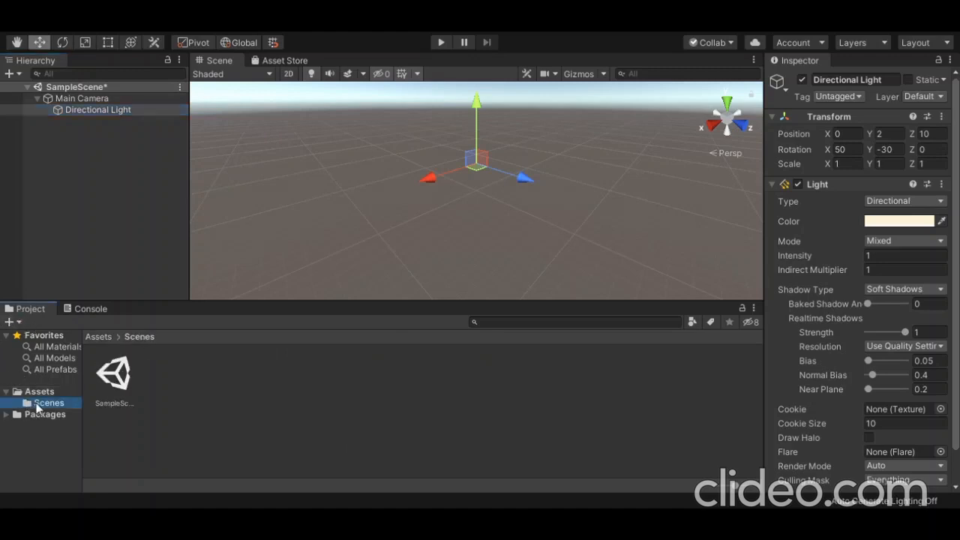
click(50, 393)
click(56, 394)
click(56, 402)
click(54, 395)
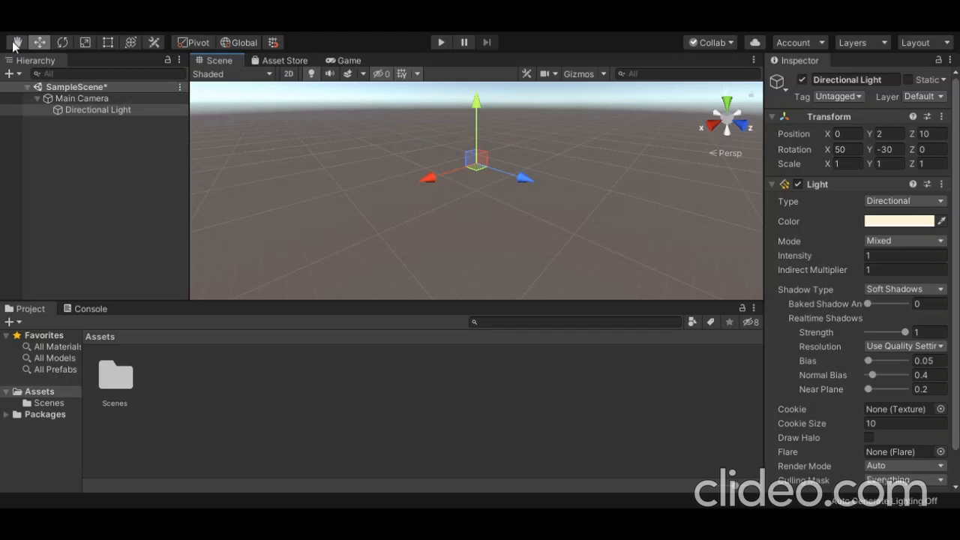
- Pan the Scene view with the Hand tool and try out the Move, Rotate and Scale tools
click(16, 44)
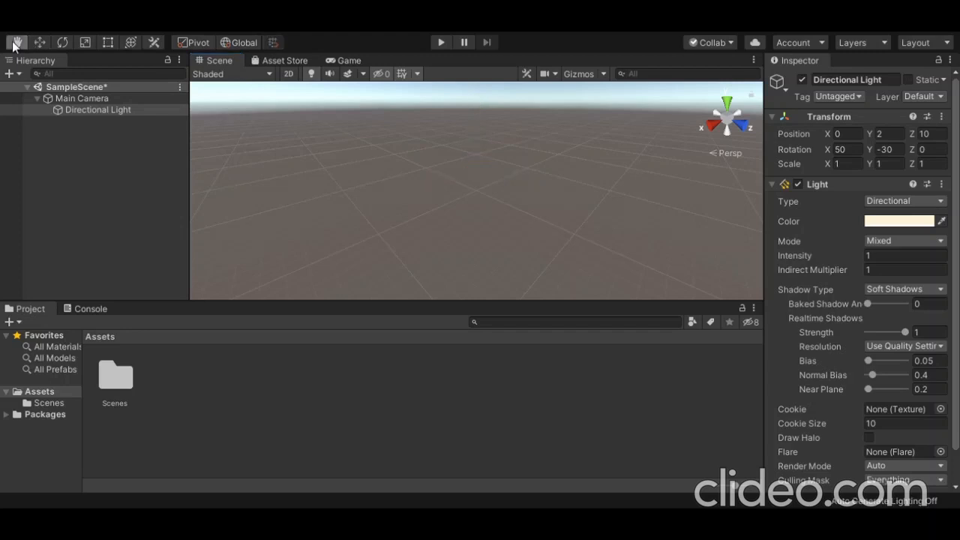
drag(330, 156, 583, 236)
click(39, 44)
click(414, 179)
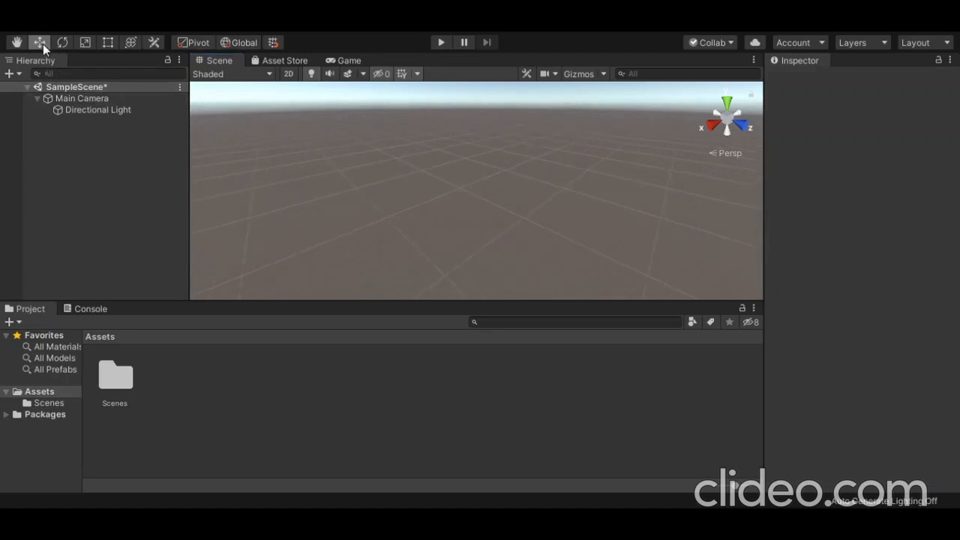
click(63, 43)
click(86, 42)
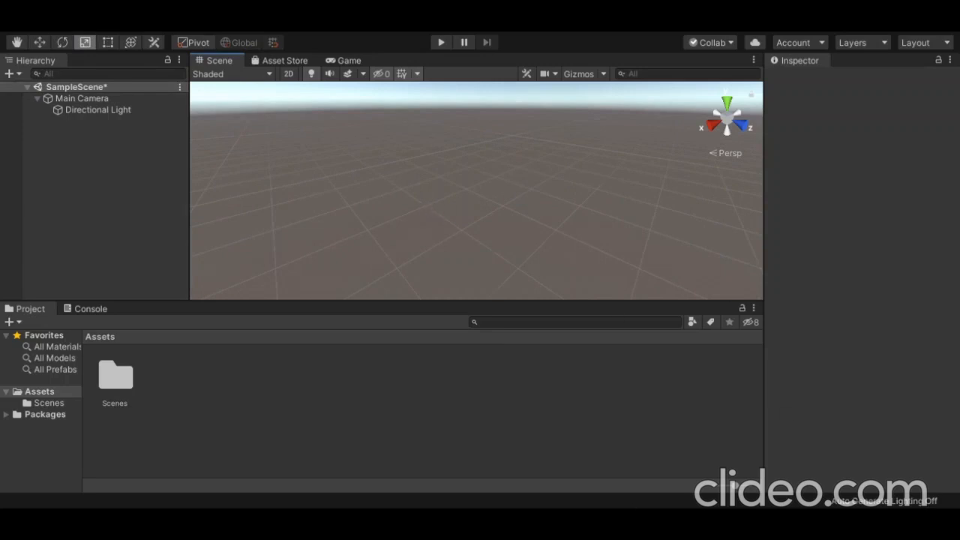
key(e)
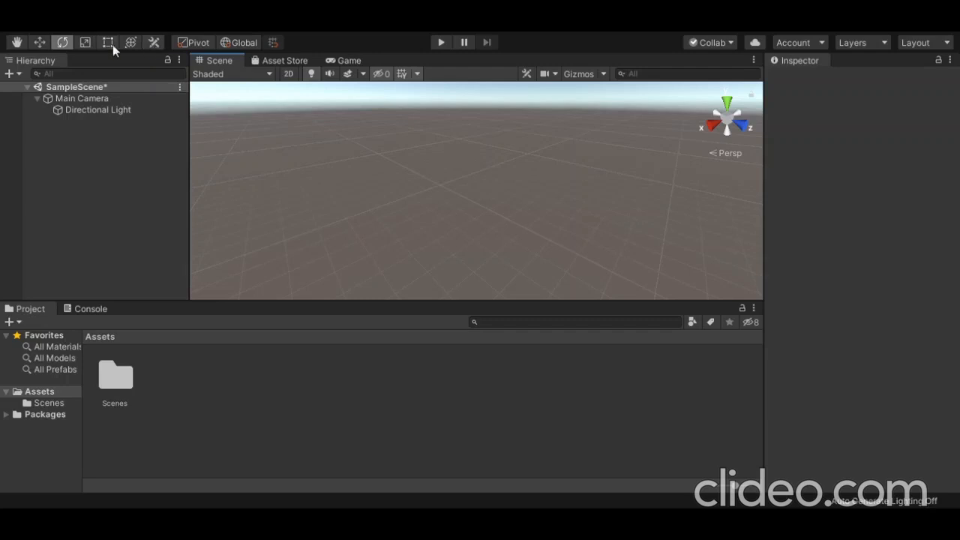
- Add a cube to the scene and show its rotation gizmo
click(16, 42)
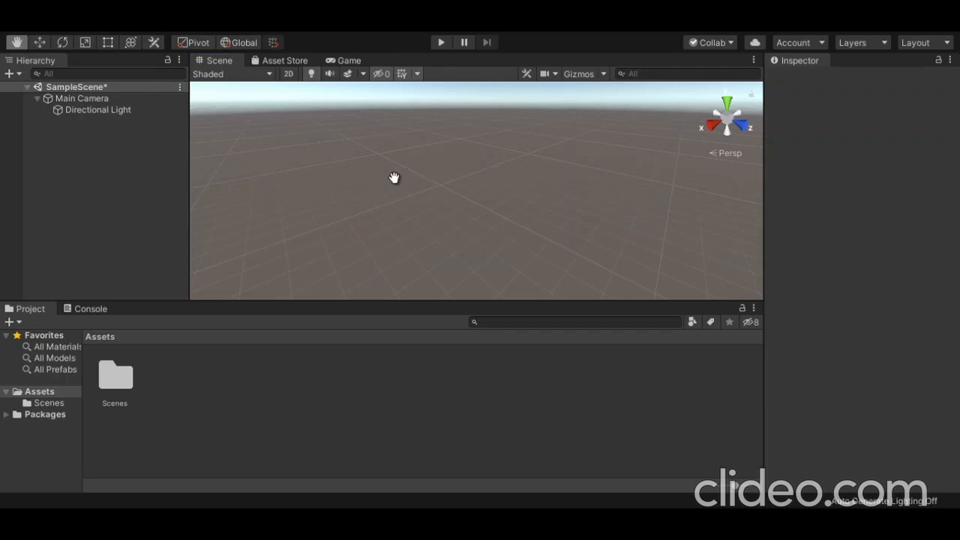
drag(394, 178, 463, 241)
click(36, 42)
click(61, 42)
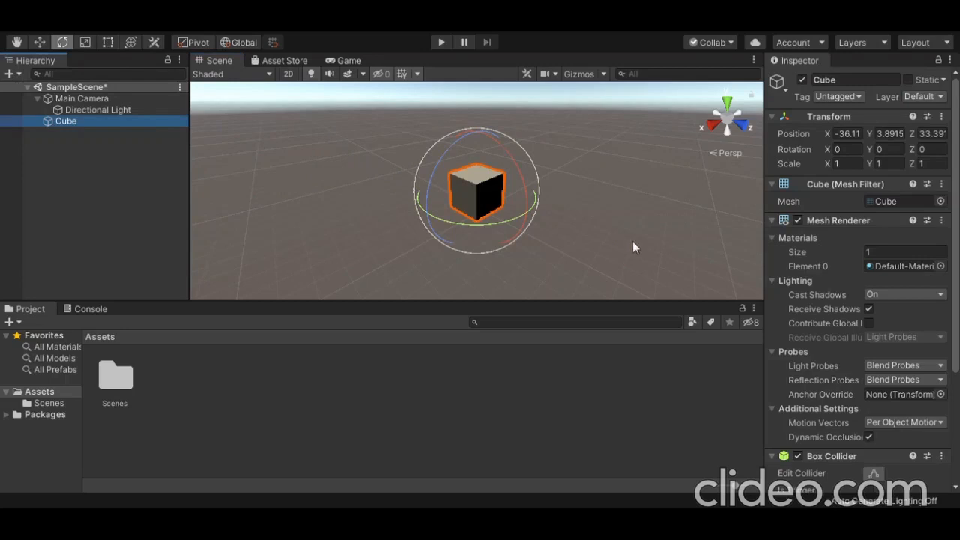
scroll(458, 220, up, 3)
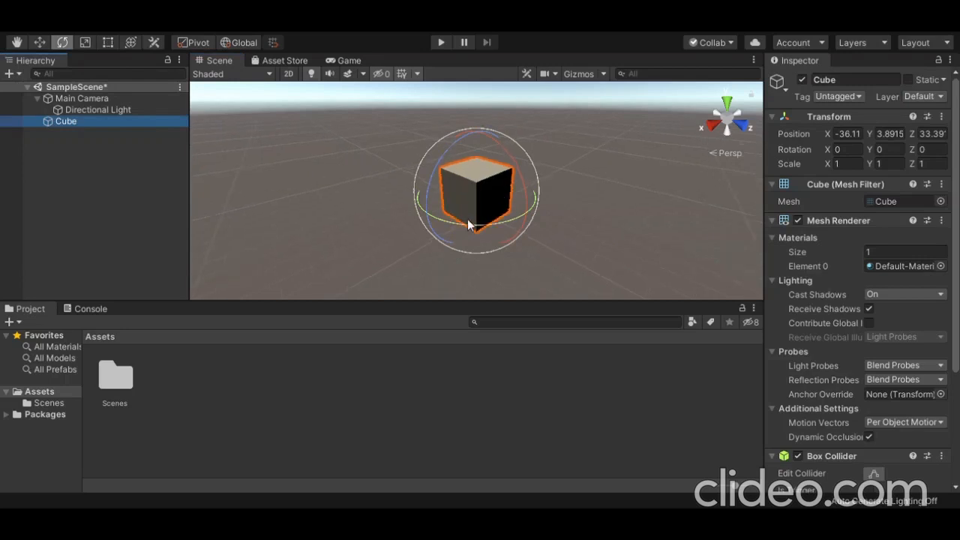
click(60, 47)
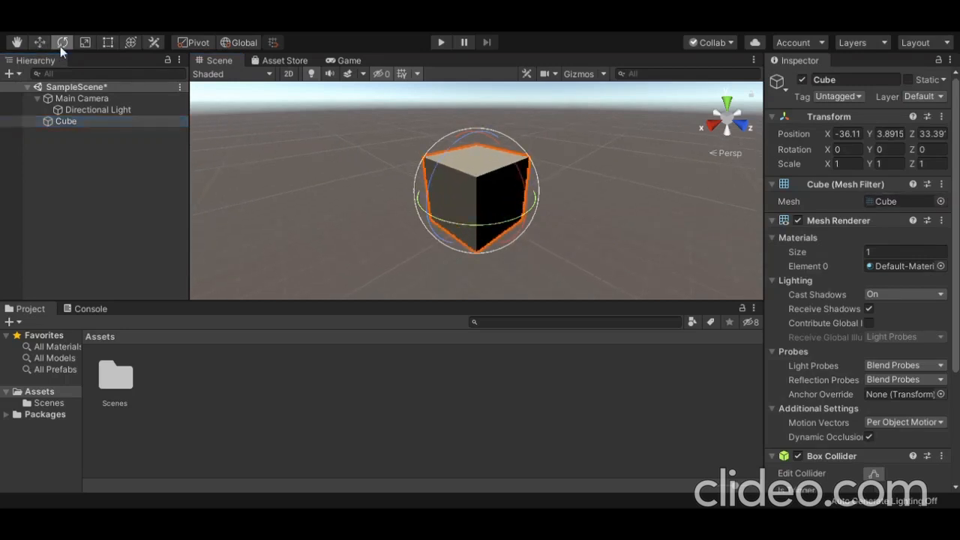
- Move the cube with the Move tool to about X -36.83, Y 3.39, Z 33.17 and keep it selected
click(39, 46)
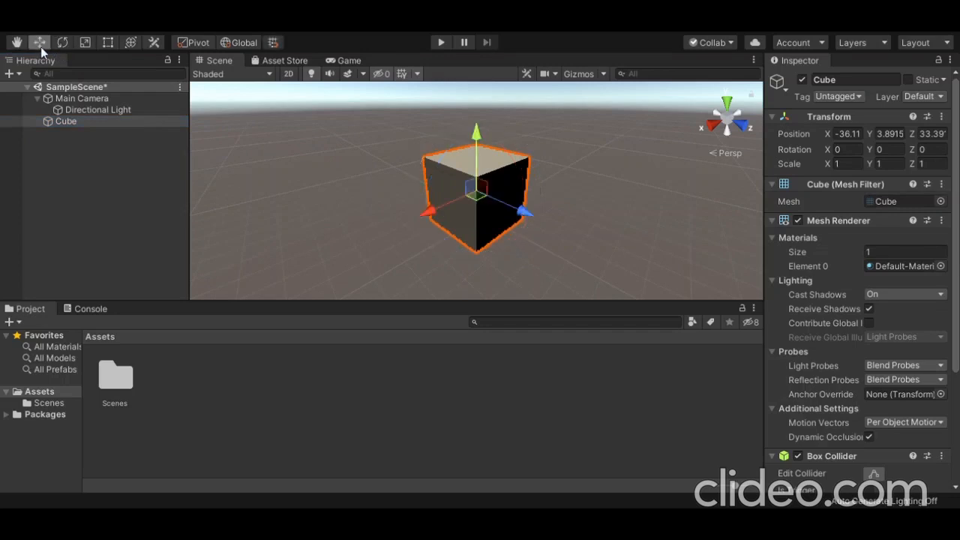
mouse_move(492, 193)
mouse_down()
mouse_move(549, 192)
mouse_move(446, 197)
mouse_move(582, 205)
mouse_move(353, 195)
mouse_move(482, 193)
mouse_move(530, 202)
mouse_move(509, 197)
mouse_up()
click(485, 188)
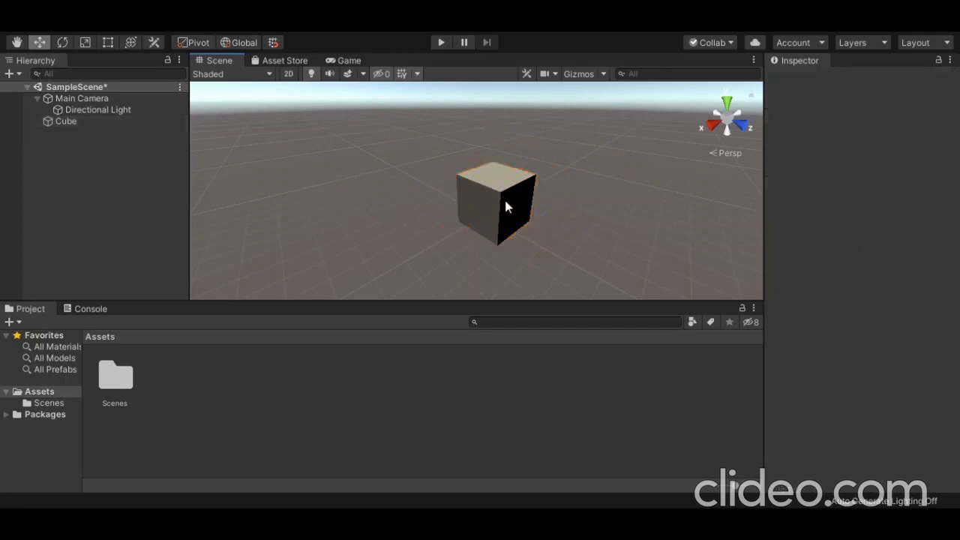
click(504, 197)
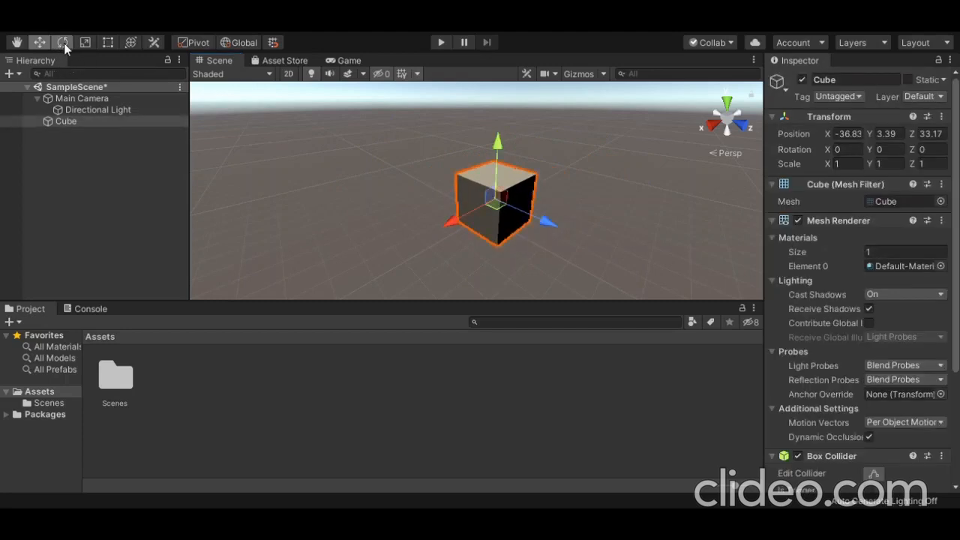
- Rotate the cube freely with the Rotate tool to about X -71.18, Y -23.03, Z -391.2
click(64, 43)
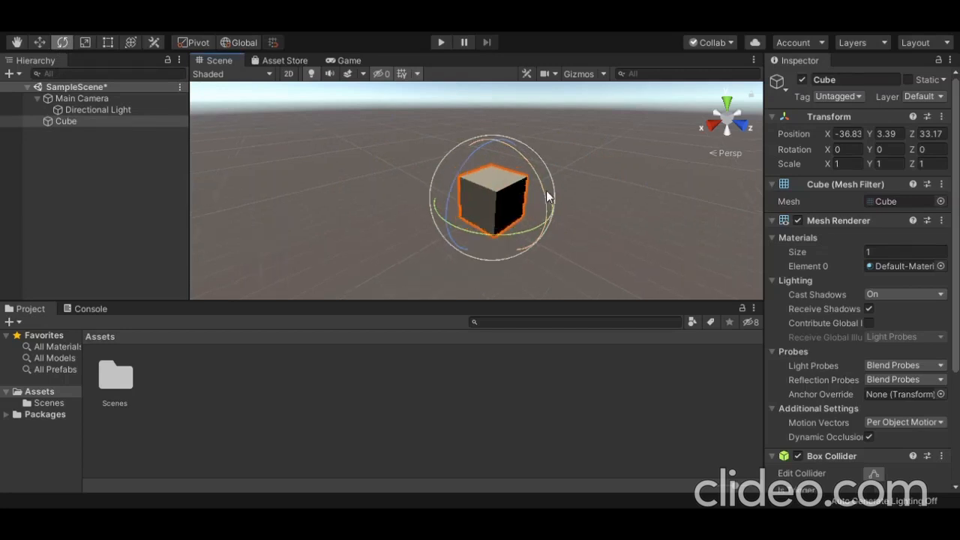
drag(546, 196, 504, 176)
drag(512, 219, 557, 175)
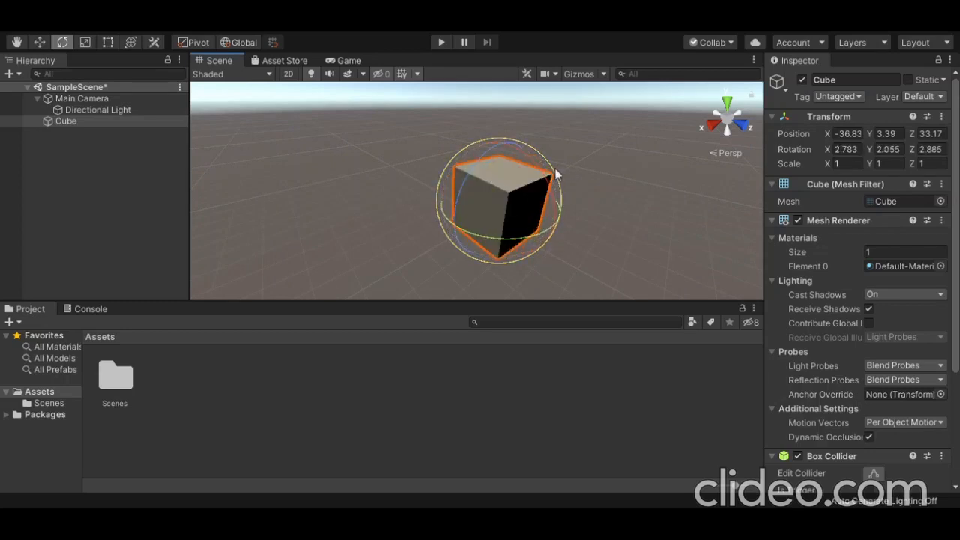
click(541, 171)
drag(541, 172, 503, 192)
- Stretch the cube with the Scale and Rect tools to a scale of about X 1.10, Y 1.63, Z 0.88
click(81, 42)
click(498, 197)
mouse_move(526, 148)
mouse_down()
mouse_move(549, 123)
mouse_move(524, 167)
mouse_up()
drag(518, 249, 539, 244)
mouse_move(438, 192)
mouse_down()
mouse_move(385, 192)
mouse_move(460, 195)
mouse_move(391, 193)
mouse_move(420, 196)
mouse_up()
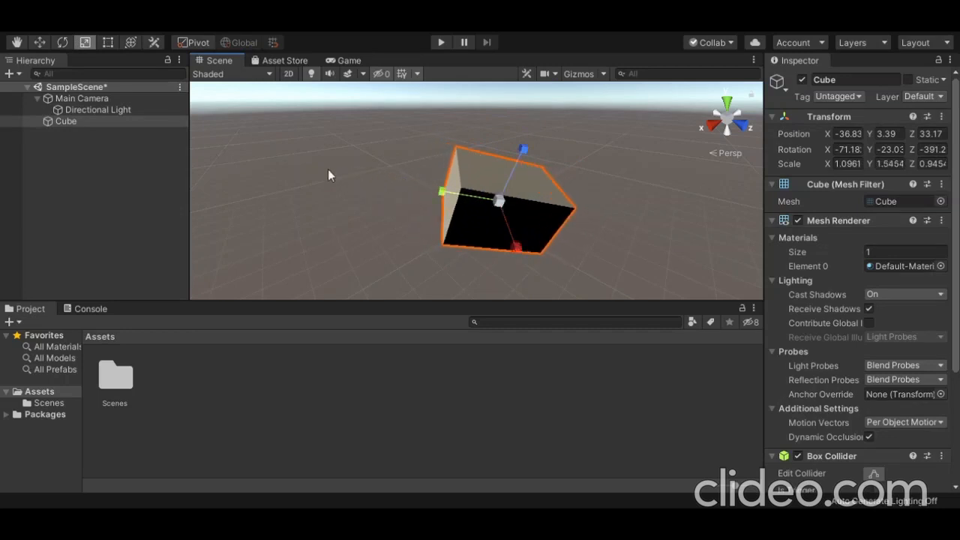
click(107, 42)
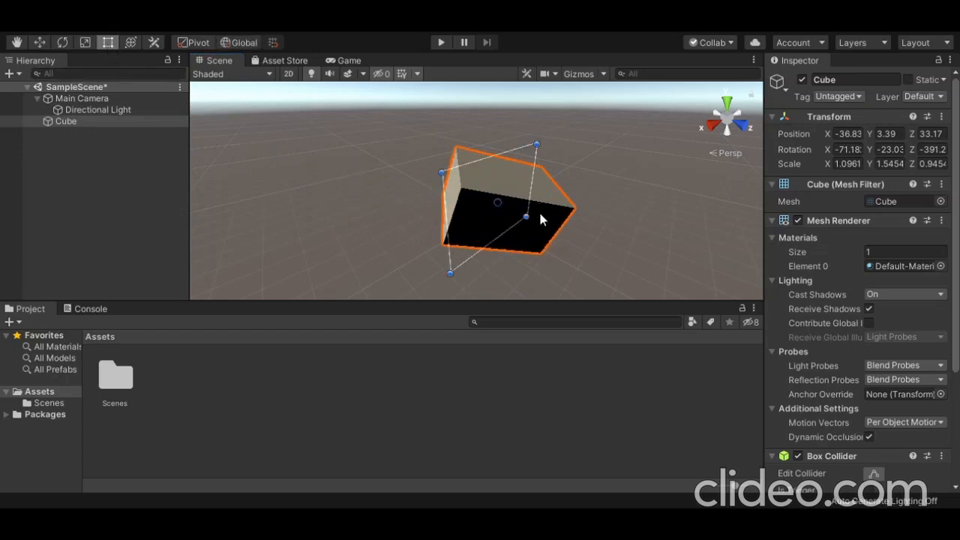
mouse_move(525, 216)
mouse_down()
mouse_move(583, 232)
mouse_move(516, 210)
mouse_move(528, 211)
mouse_up()
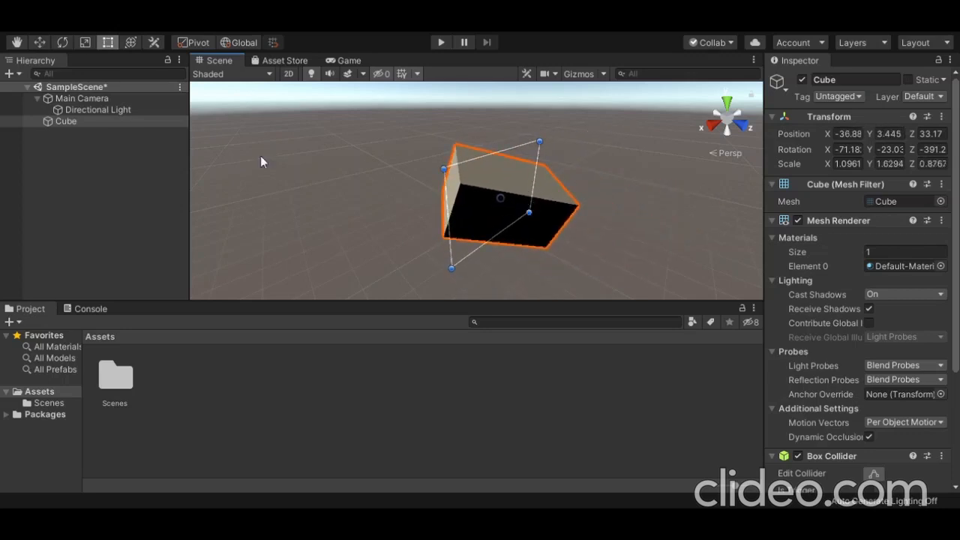
- Rotate the cube with the combined Transform tool to about X -54.17, Y -59.53, Z -350.9, and deselect it
click(131, 42)
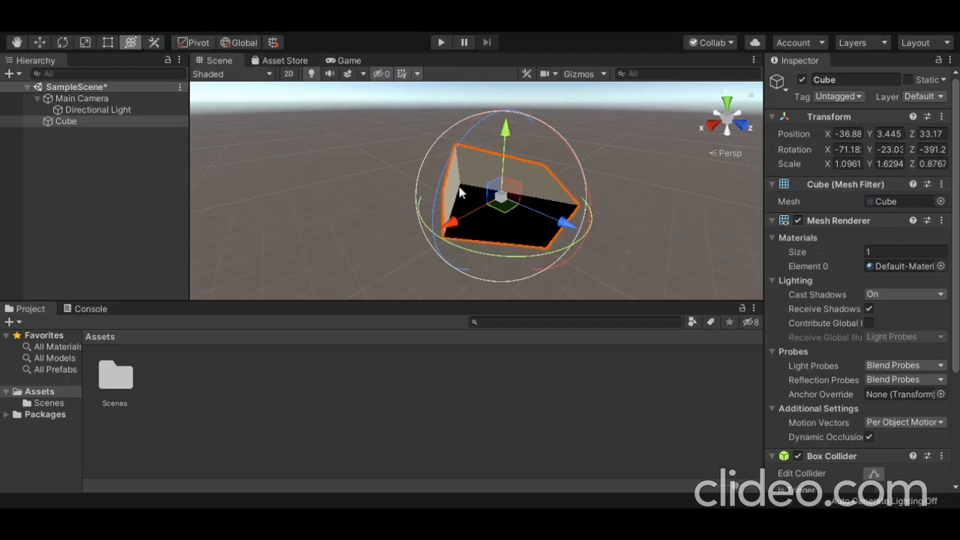
drag(452, 159, 579, 185)
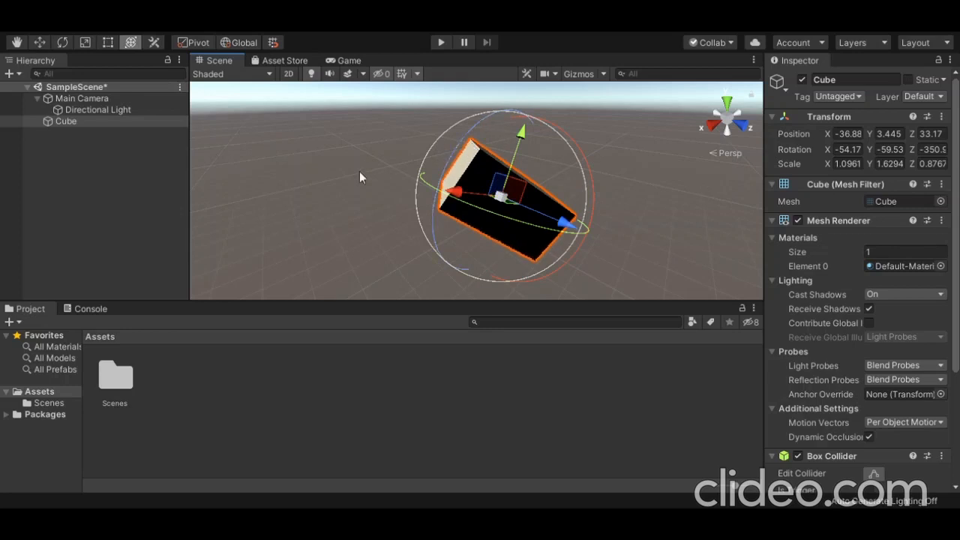
click(324, 180)
click(491, 192)
click(320, 165)
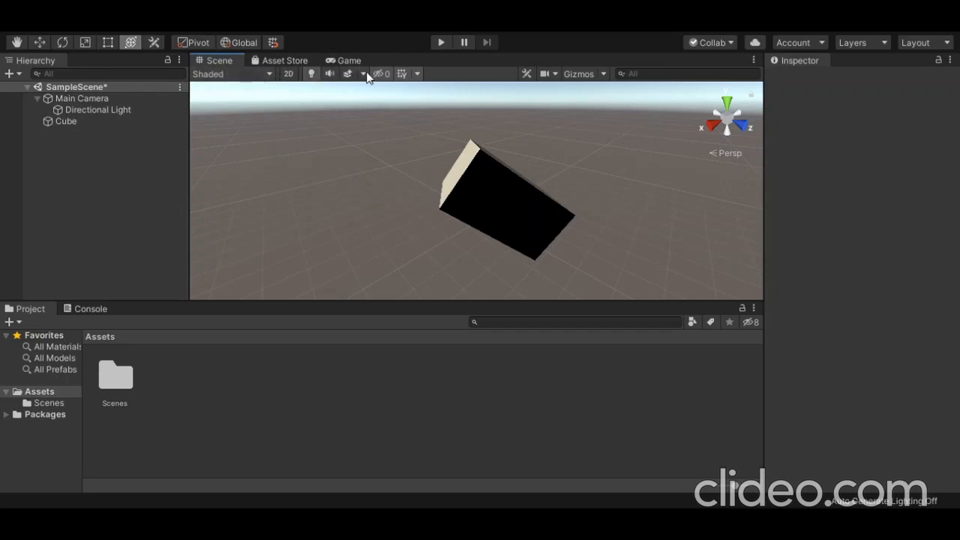
click(210, 77)
click(139, 30)
click(229, 74)
click(154, 31)
click(521, 178)
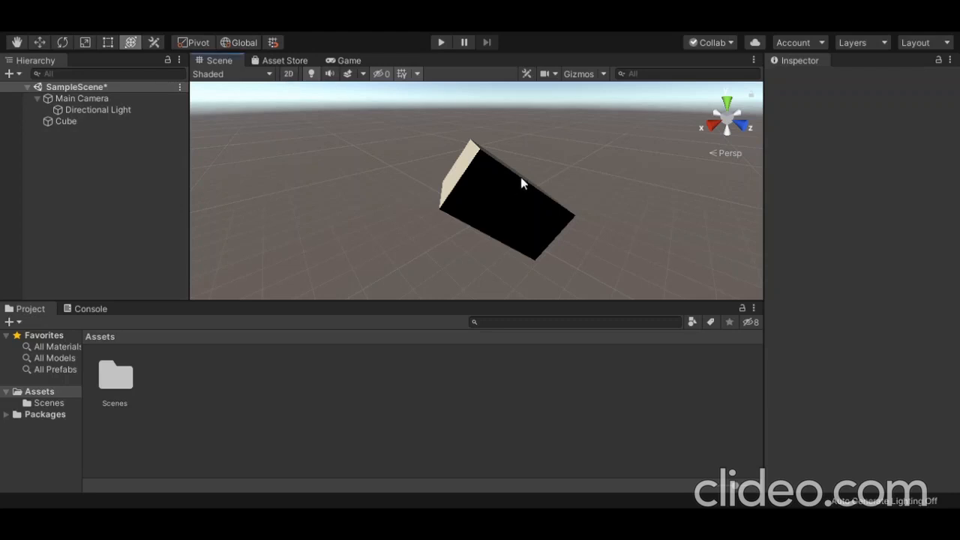
click(635, 184)
- Pan around the cube with the Hand tool and switch the Scene view to 2D mode
click(16, 42)
drag(500, 185, 351, 202)
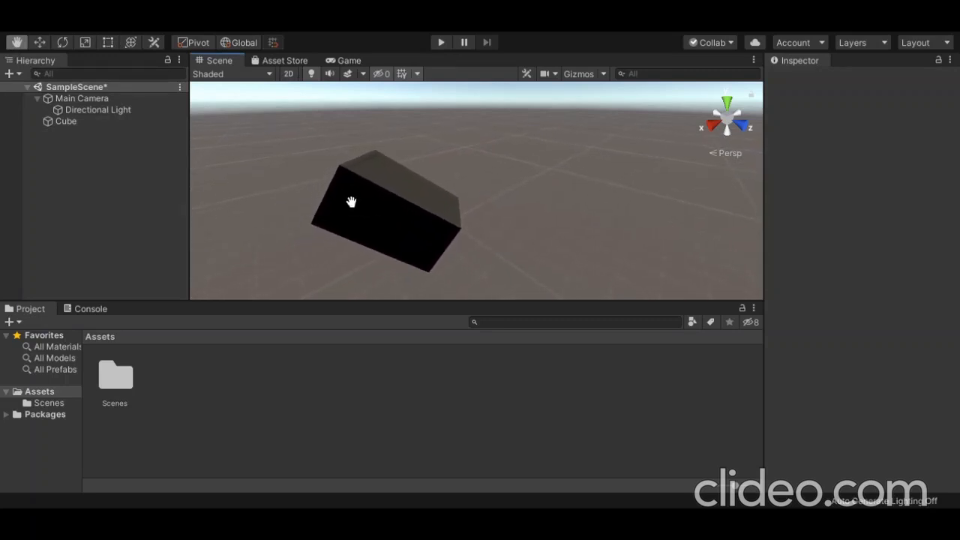
click(290, 80)
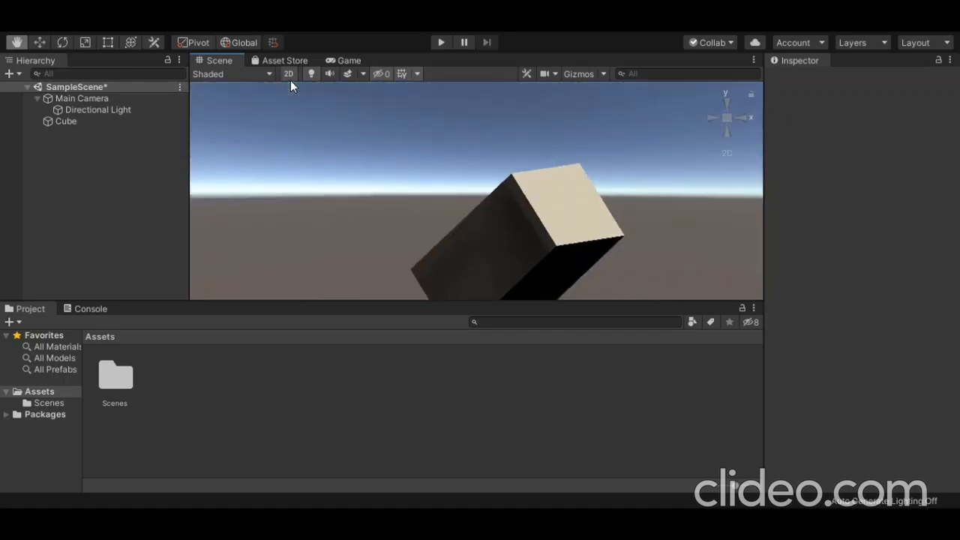
click(290, 79)
drag(399, 238, 422, 168)
click(290, 75)
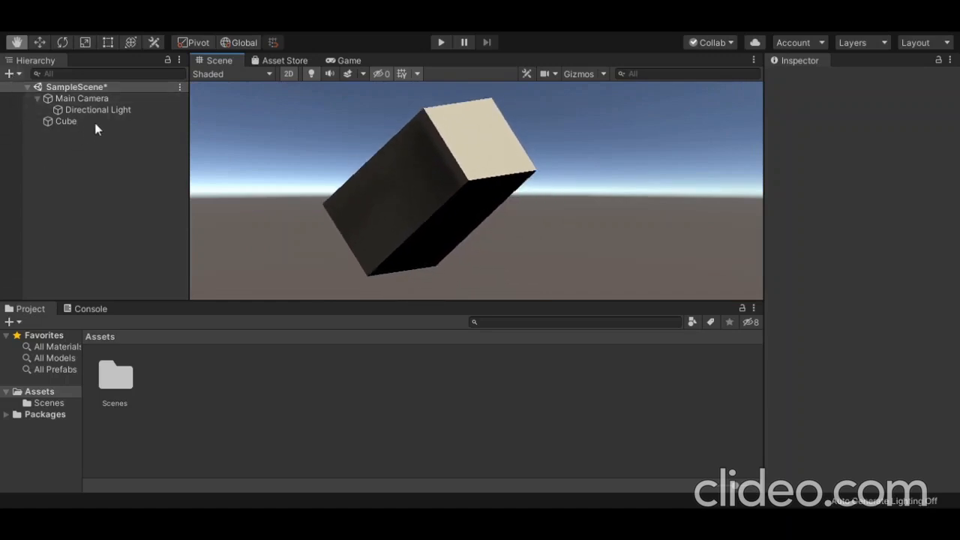
- Add a second cube to the scene and return the Scene view to 3D perspective
click(151, 129)
drag(525, 240, 489, 215)
drag(431, 207, 422, 208)
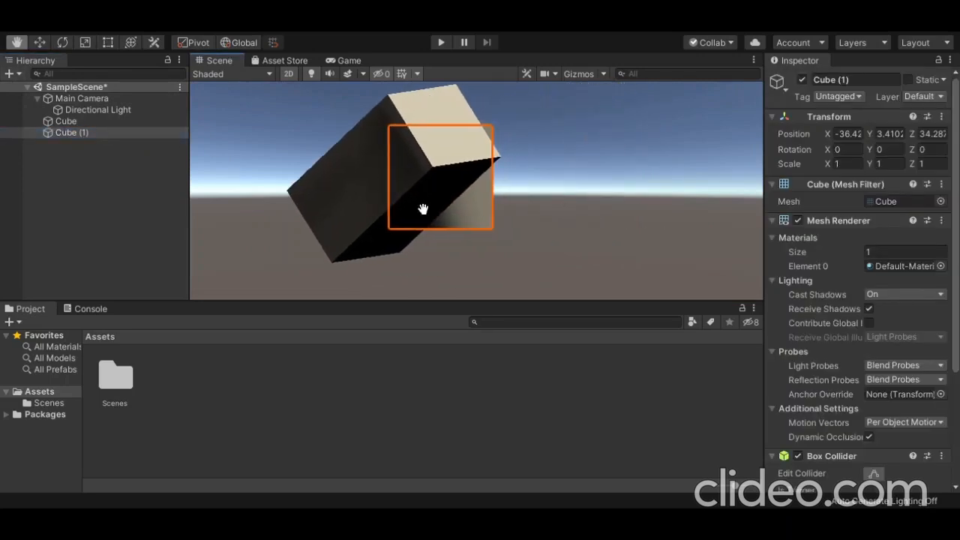
drag(336, 207, 277, 237)
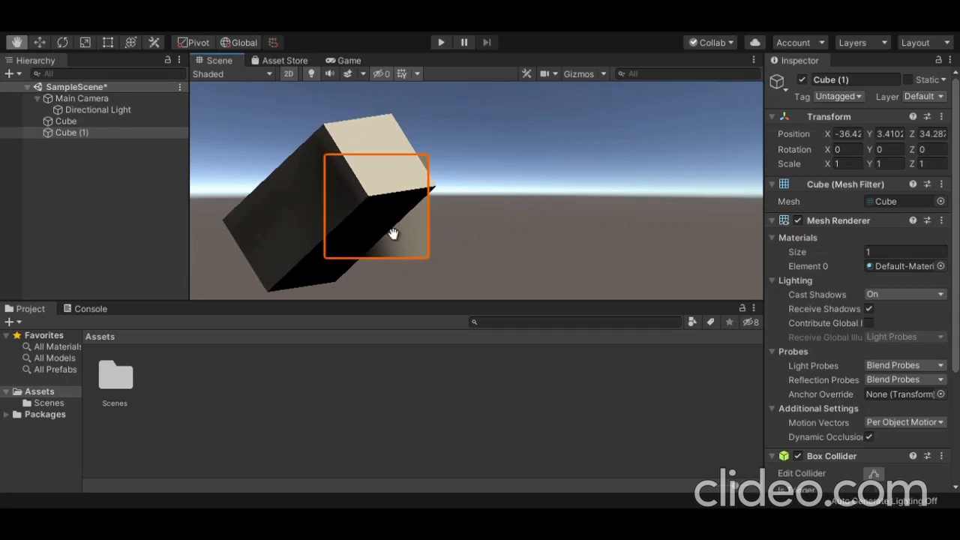
click(287, 75)
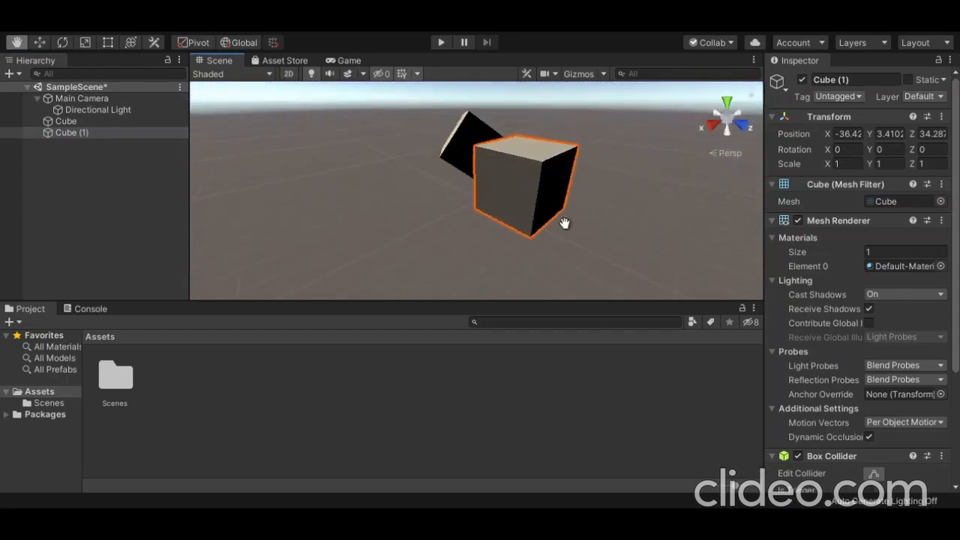
- Compare the two cubes in the Scene view's 2D mode and return to 3D perspective
drag(516, 203, 407, 214)
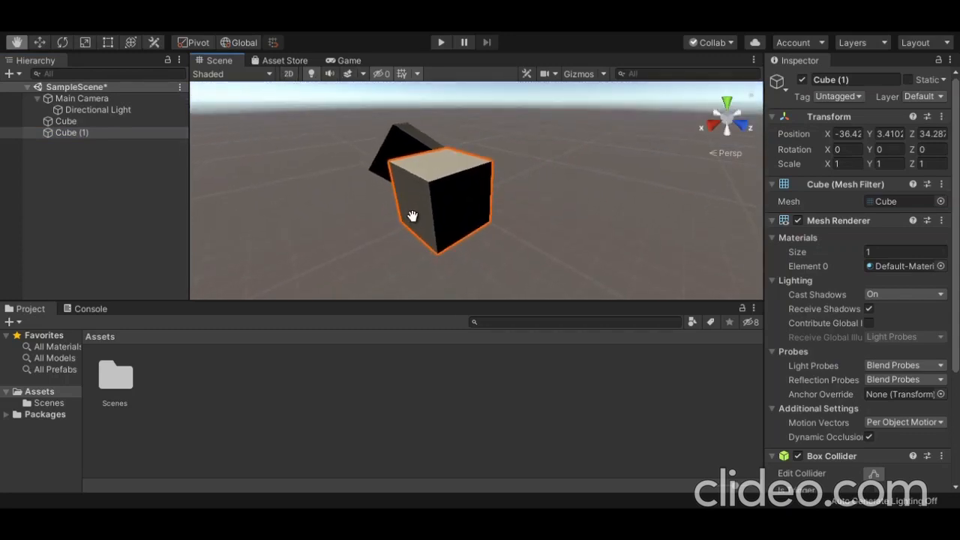
click(290, 75)
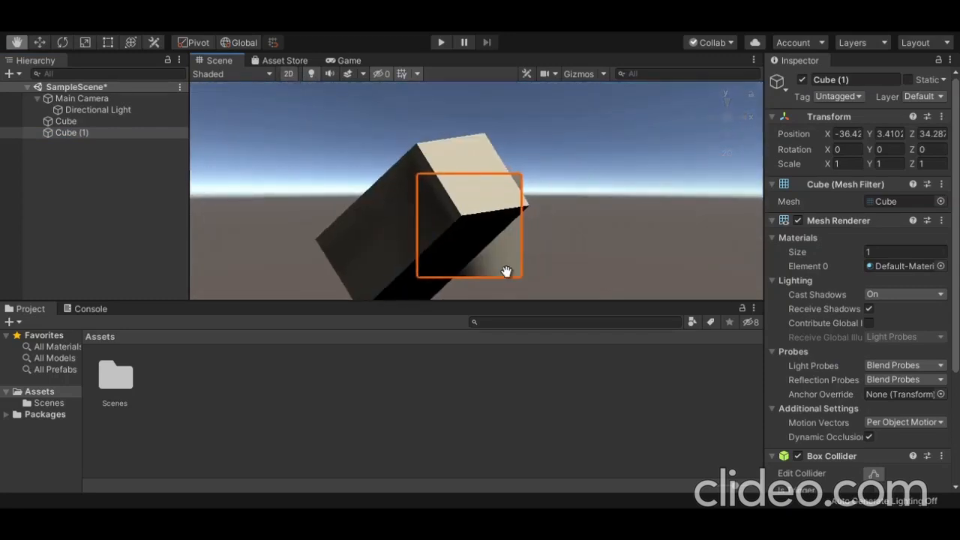
drag(392, 249, 405, 200)
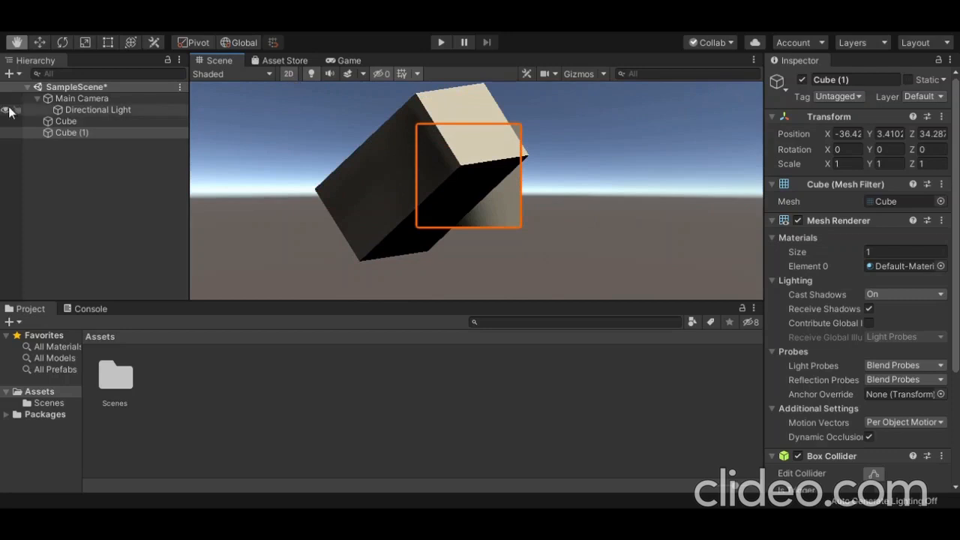
click(288, 75)
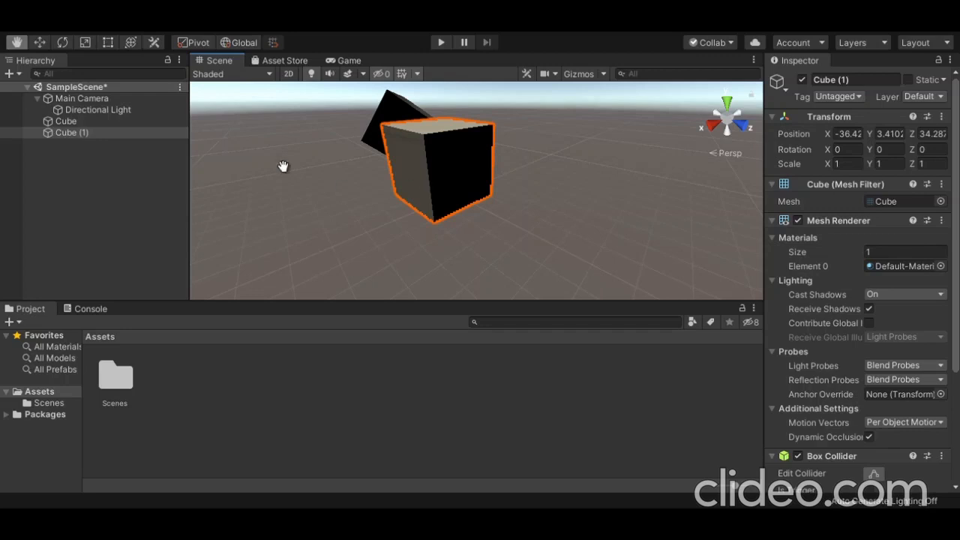
- Toggle the Scene view lighting off and on to compare the cubes' shading, leaving the lighting enabled
click(313, 75)
click(312, 75)
click(313, 75)
click(313, 75)
click(312, 75)
drag(555, 159, 538, 201)
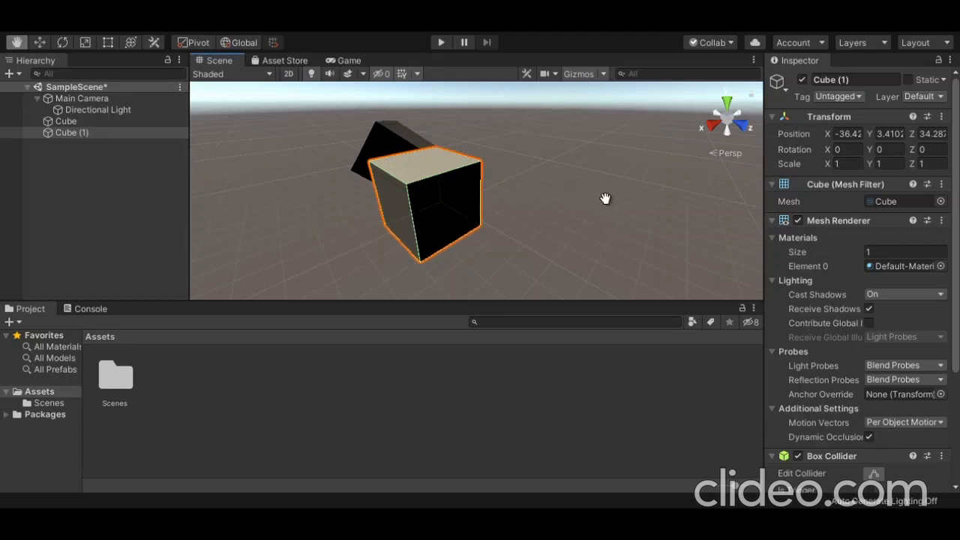
- Switch to the Move tool and deselect the second cube
click(118, 97)
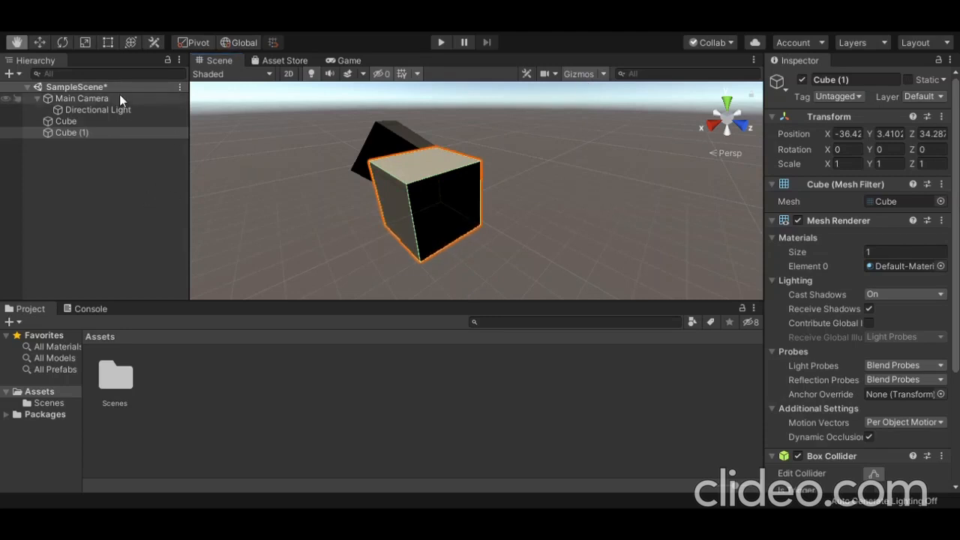
click(39, 42)
click(322, 204)
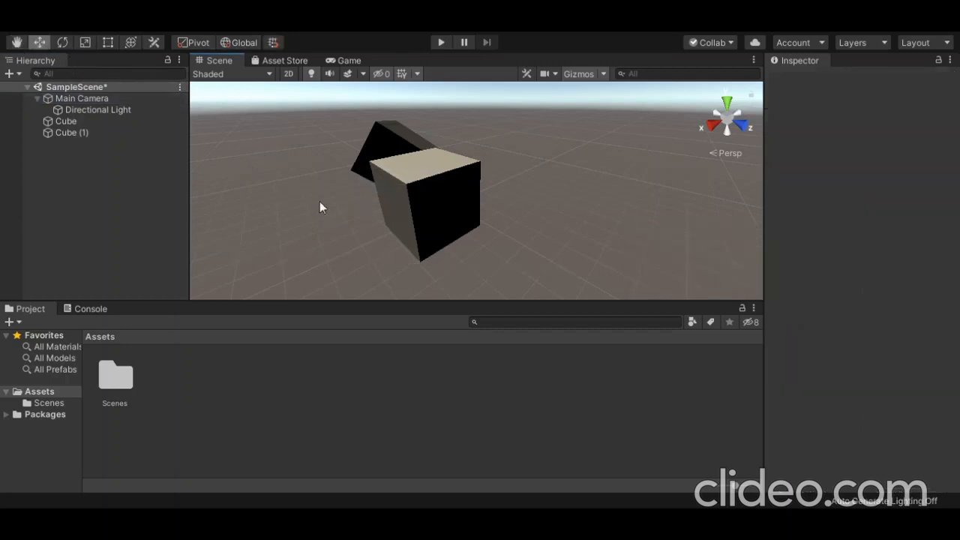
scroll(379, 226, down, 5)
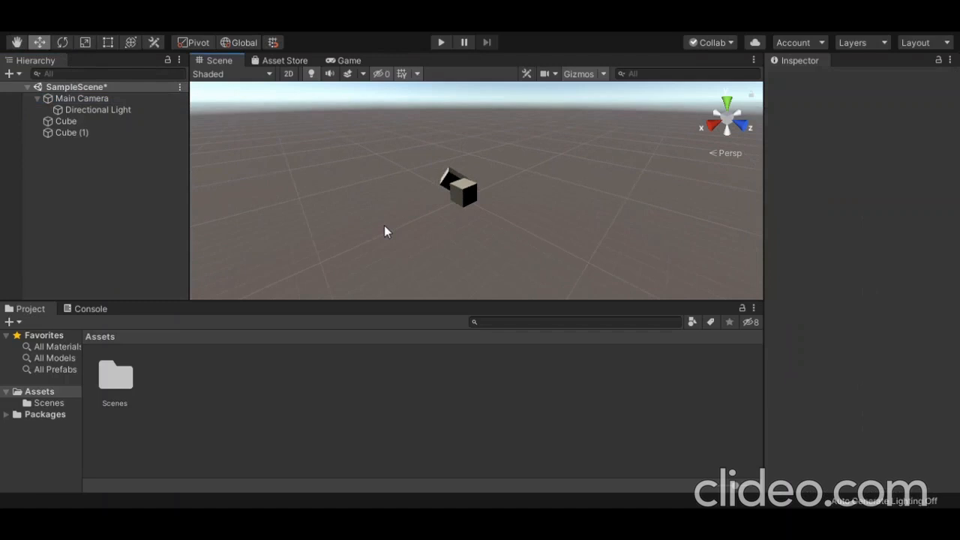
scroll(583, 196, down, 2)
scroll(584, 194, up, 5)
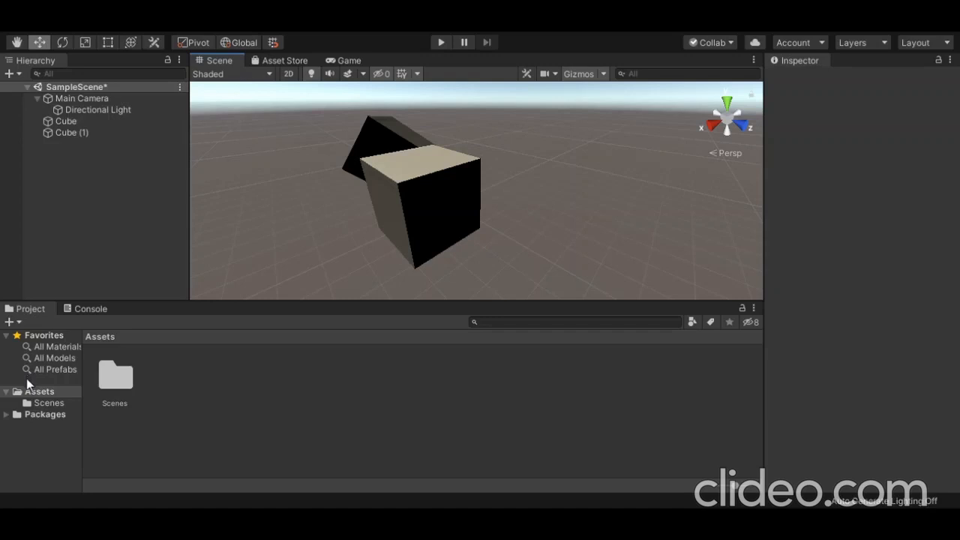
- Create a folder named "asset cek" inside the project's Assets folder
click(44, 403)
click(45, 395)
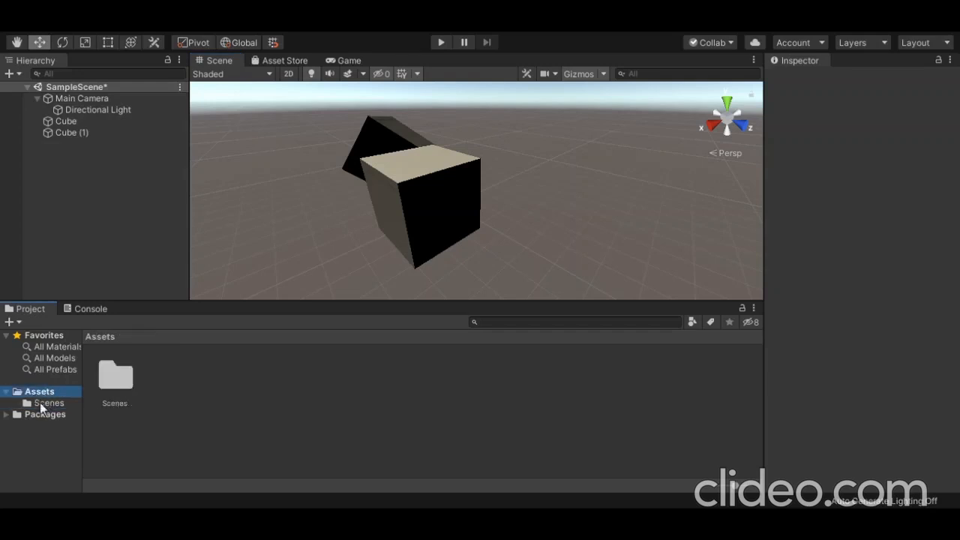
click(188, 398)
click(177, 402)
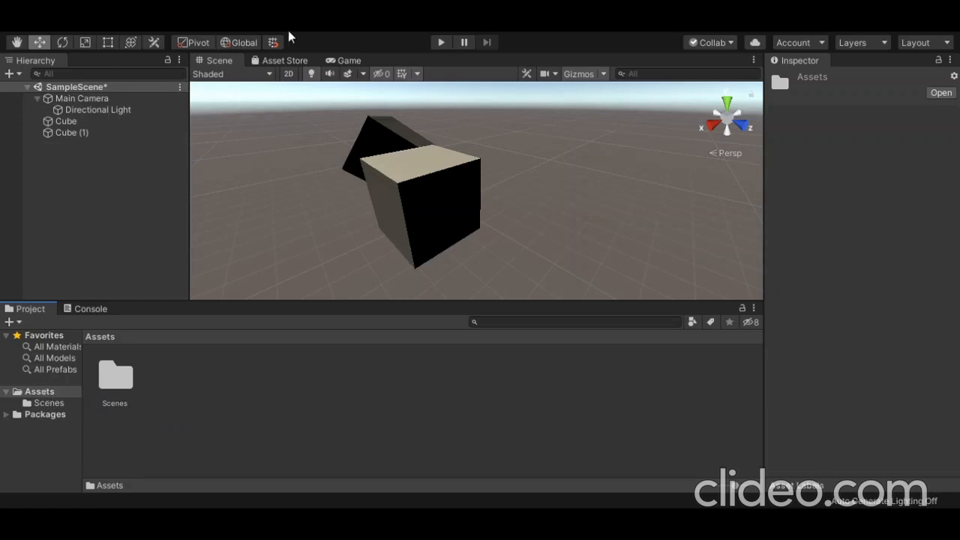
click(458, 31)
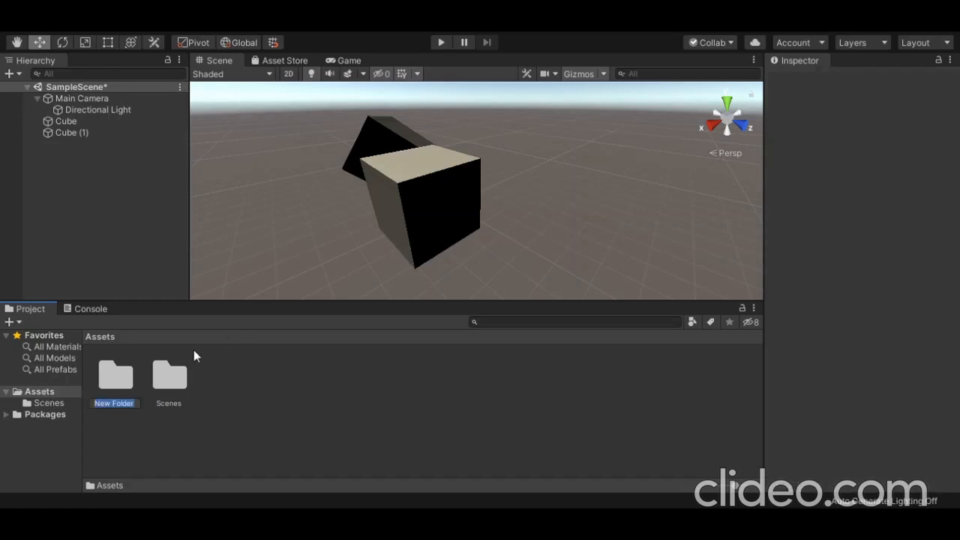
text(n)
key(BackSpace)
text(asset cek)
key(Return)
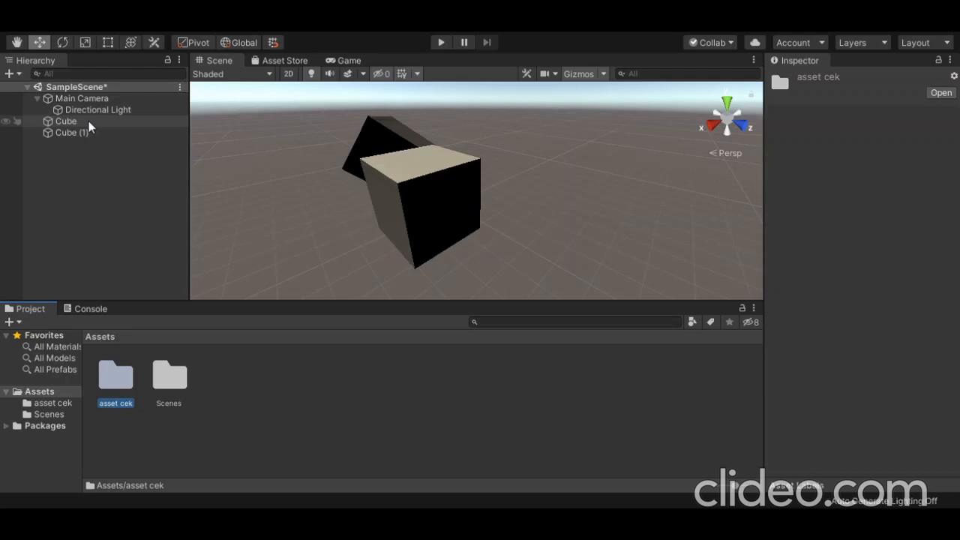
- Select the first cube and examine its Transform, Mesh Renderer and Box Collider properties
click(81, 185)
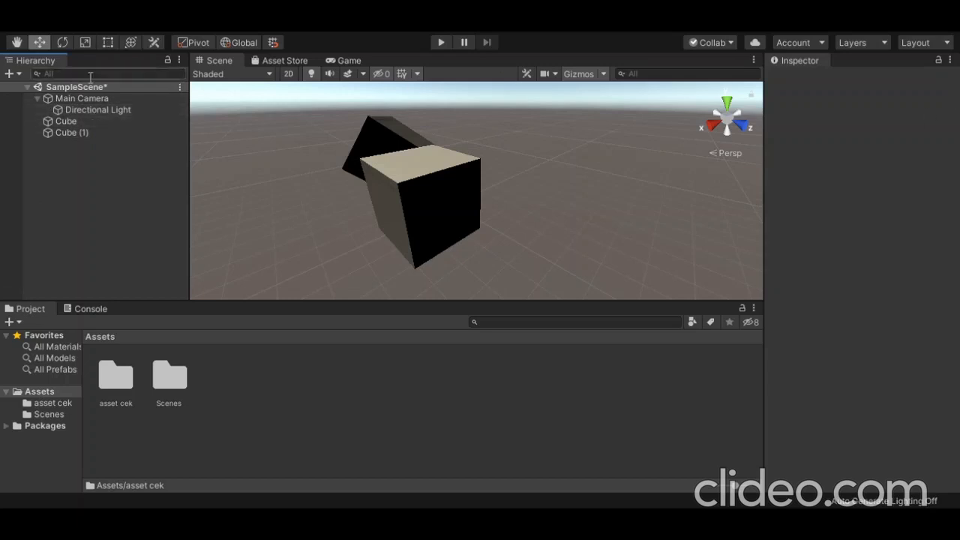
click(82, 122)
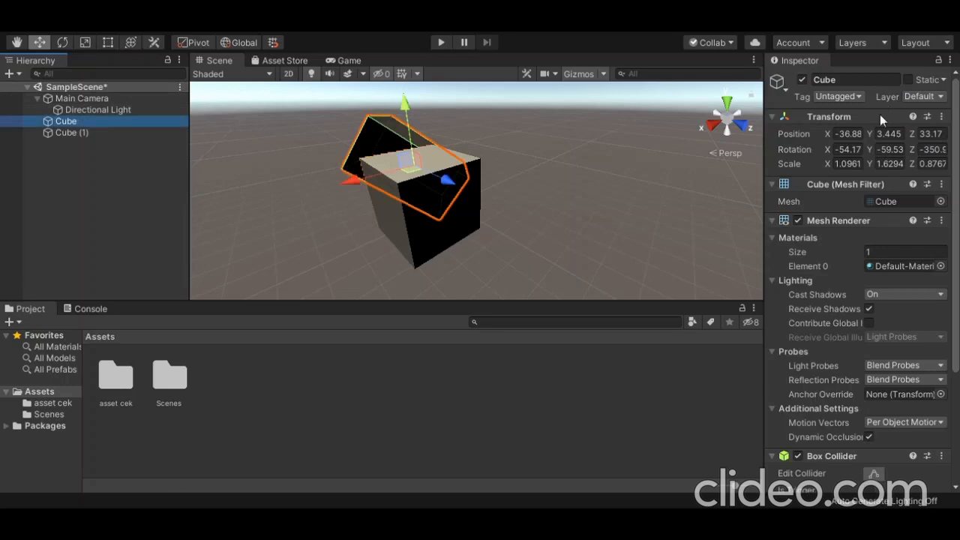
scroll(833, 219, down, 5)
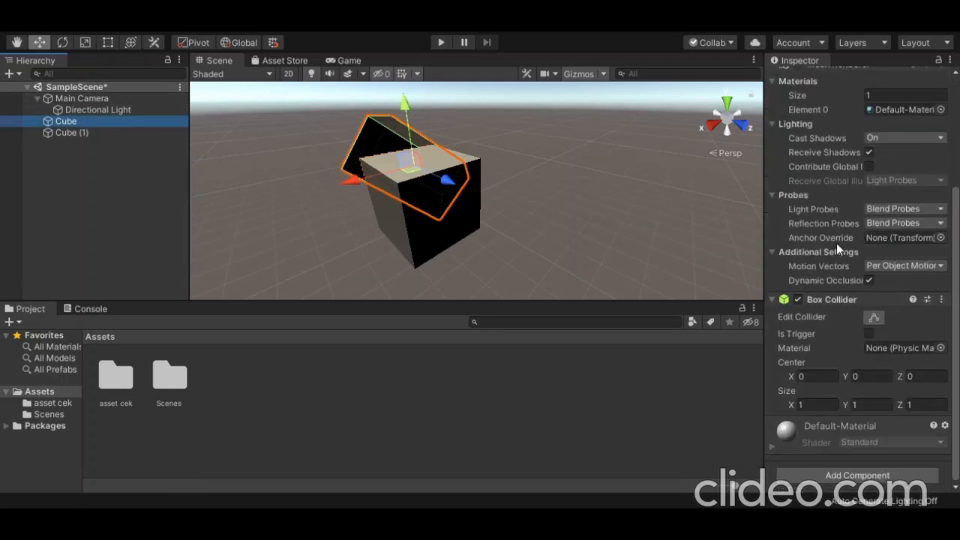
scroll(836, 243, up, 5)
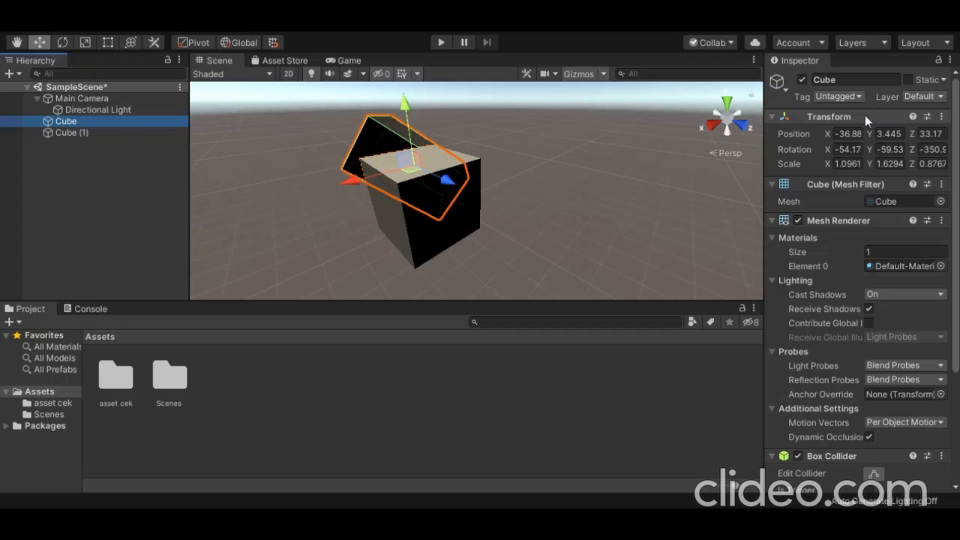
click(71, 122)
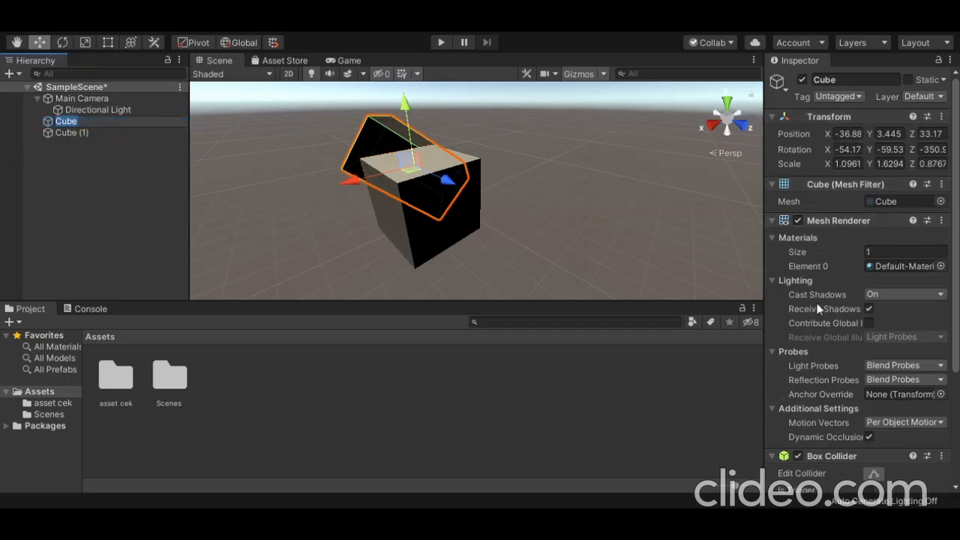
- Examine the properties of the Directional Light and the Main Camera
click(131, 110)
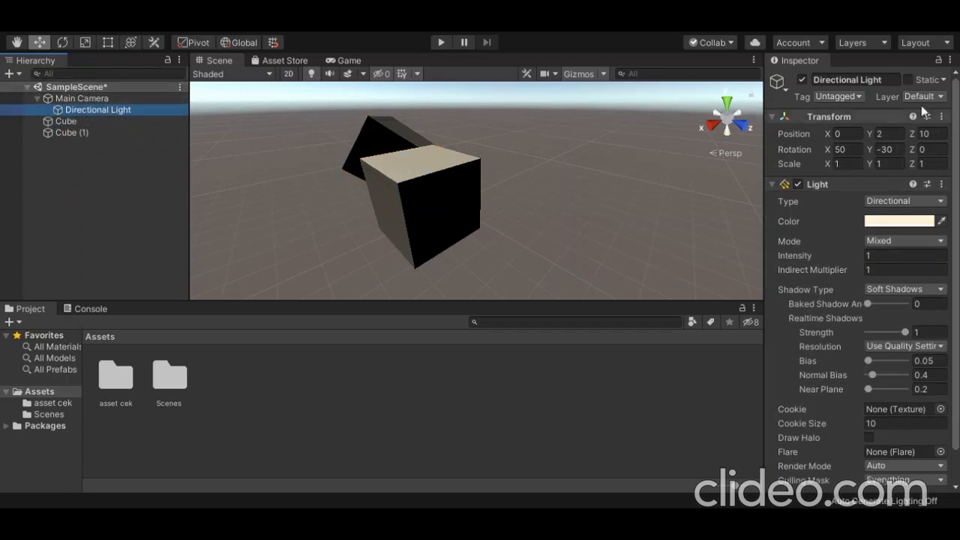
click(71, 99)
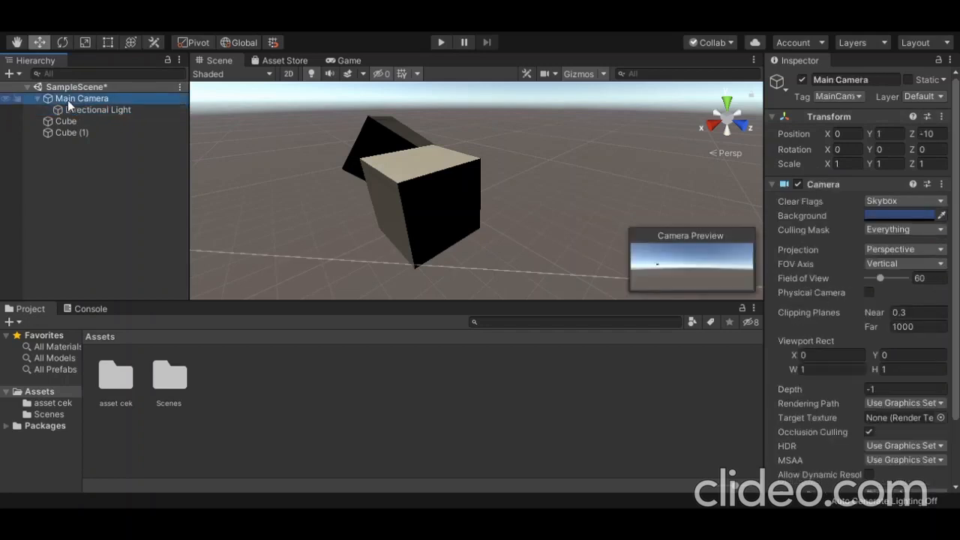
scroll(854, 179, down, 2)
scroll(855, 178, up, 2)
- Examine the cubes through the camera in the Game view, return to the Scene view and deselect the Main Camera
click(344, 61)
scroll(347, 188, up, 6)
scroll(348, 187, up, 2)
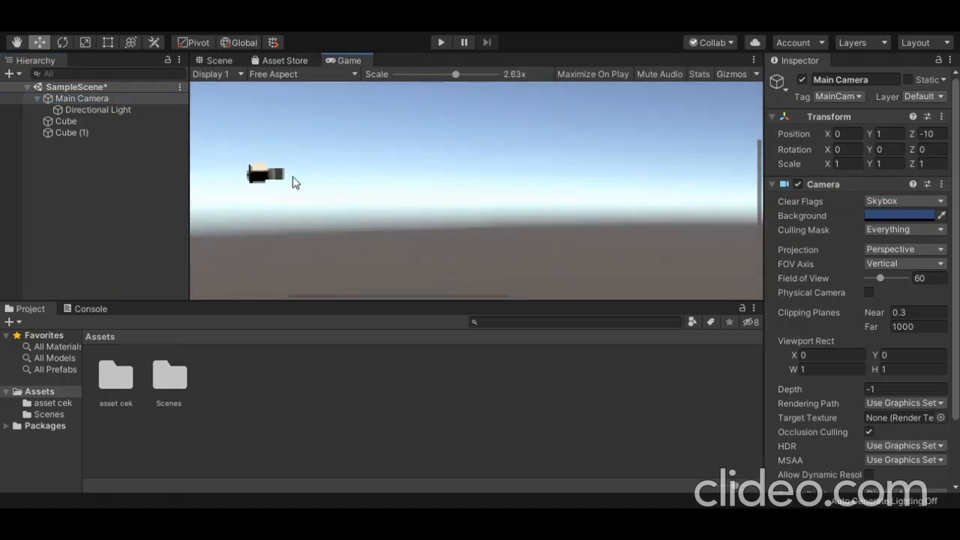
scroll(261, 181, down, 4)
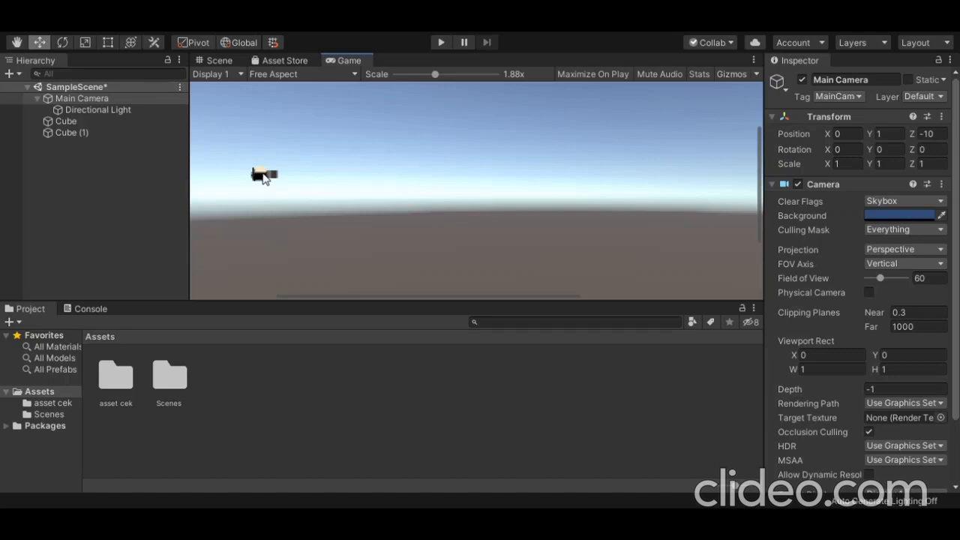
click(211, 60)
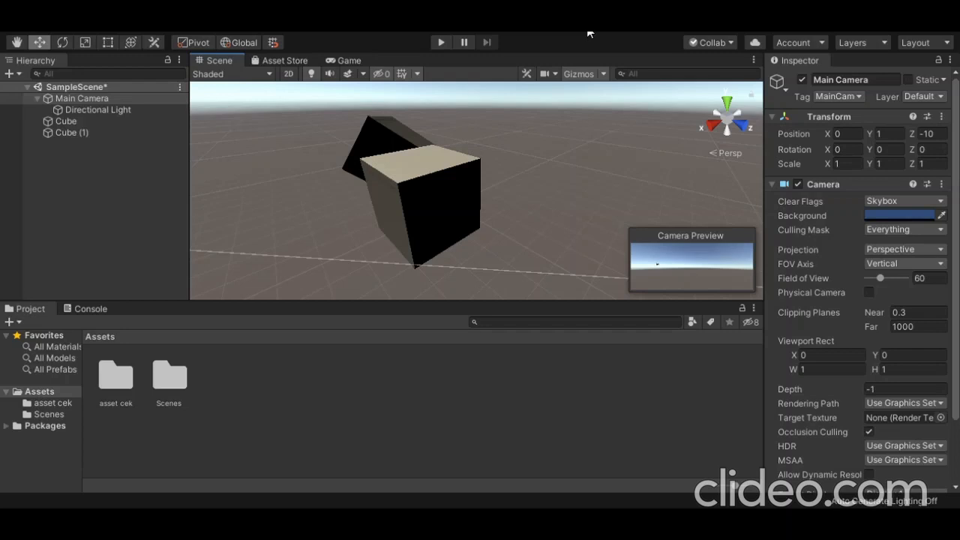
click(78, 204)
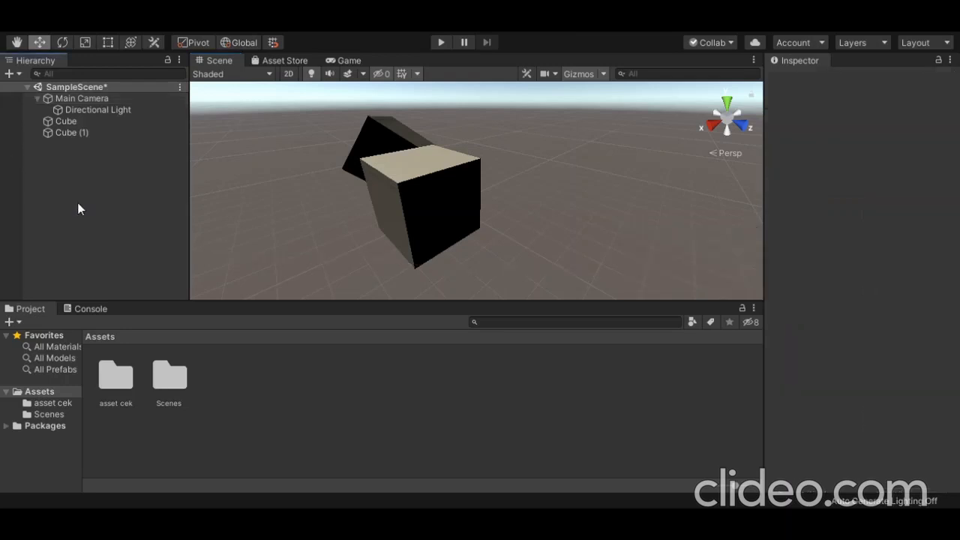